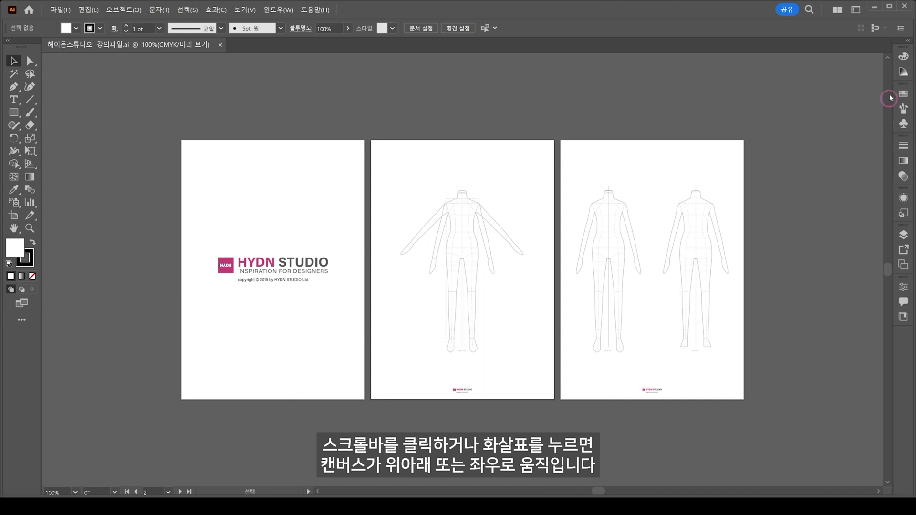
Nudge the canvas view with the window scrollbars and the scroll wheel
left_click(888, 60)
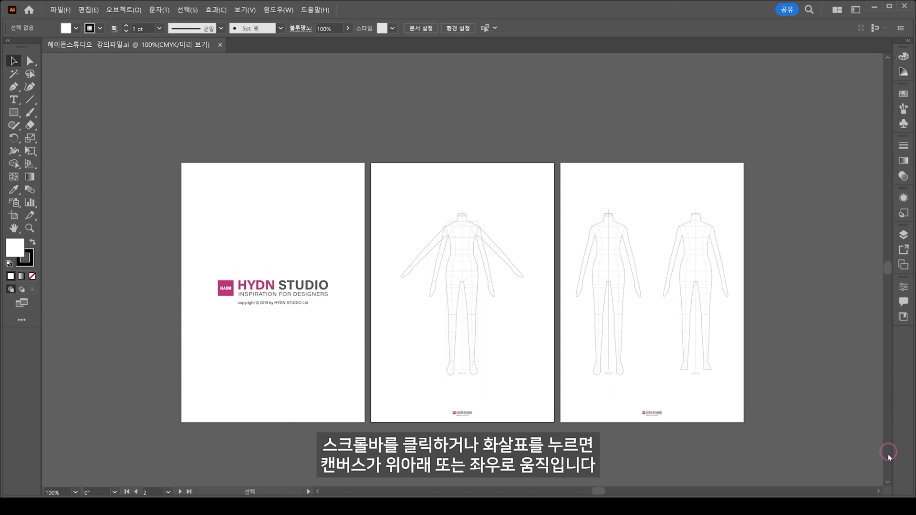
left_click(888, 483)
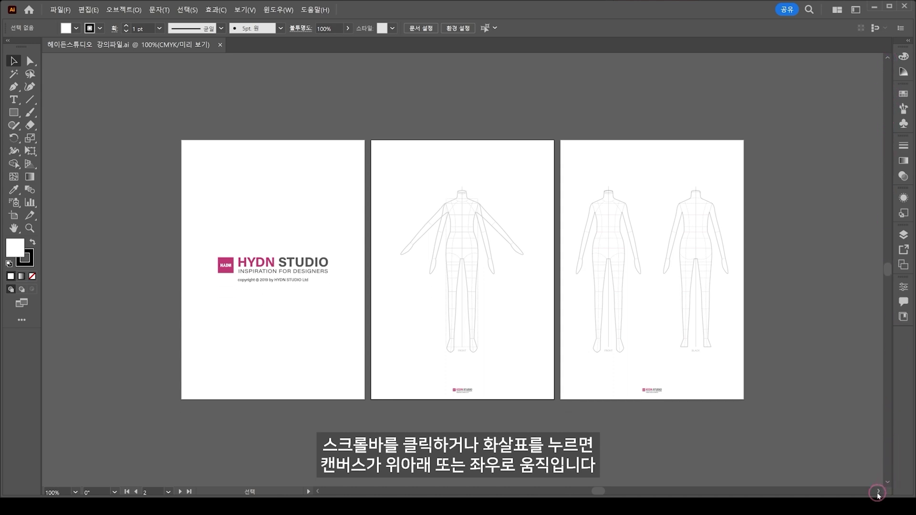
left_click(878, 491)
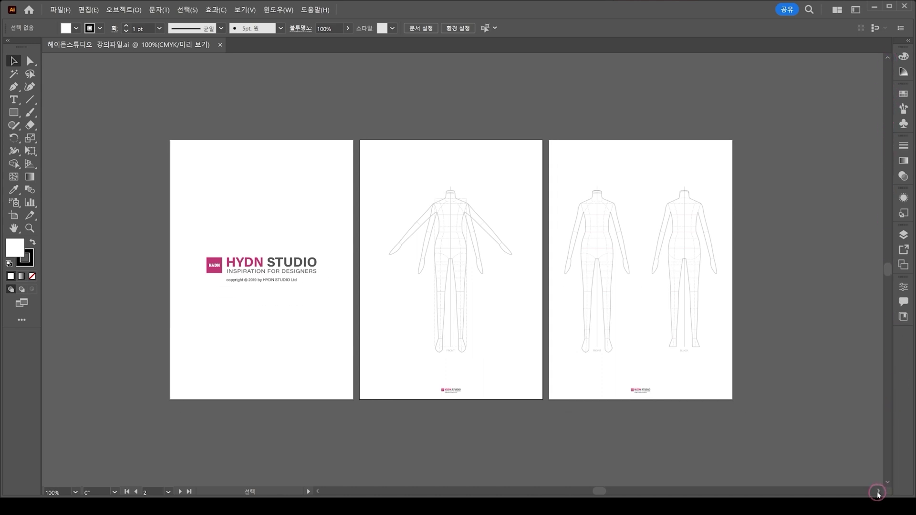
left_click(318, 492)
left_click(318, 491)
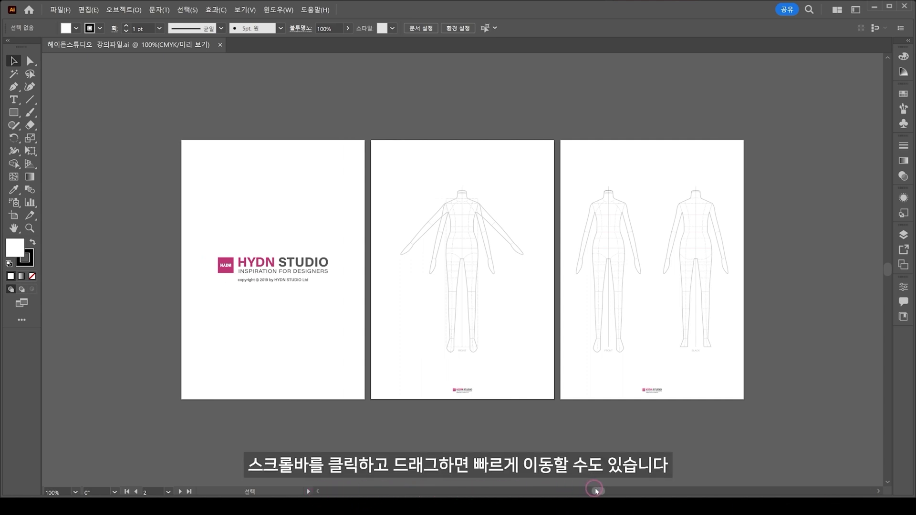
left_click_drag(595, 491, 592, 492)
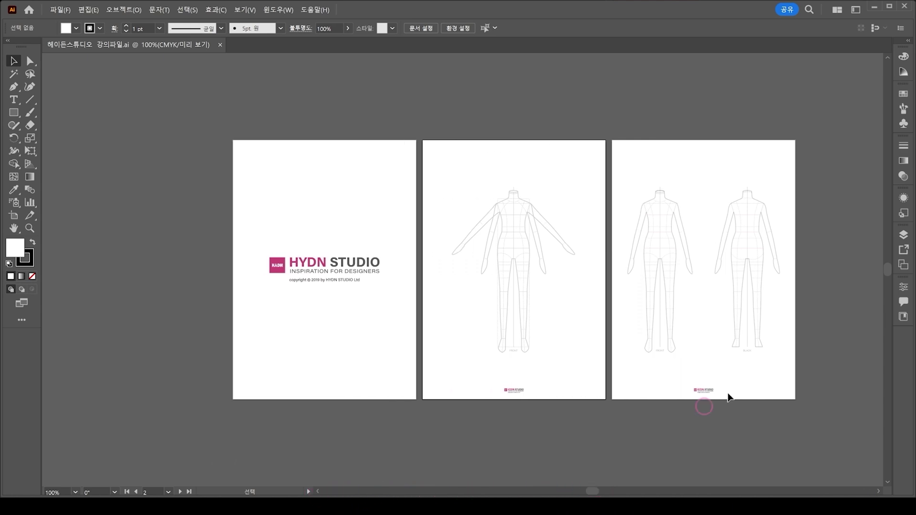
left_click_drag(887, 267, 889, 276)
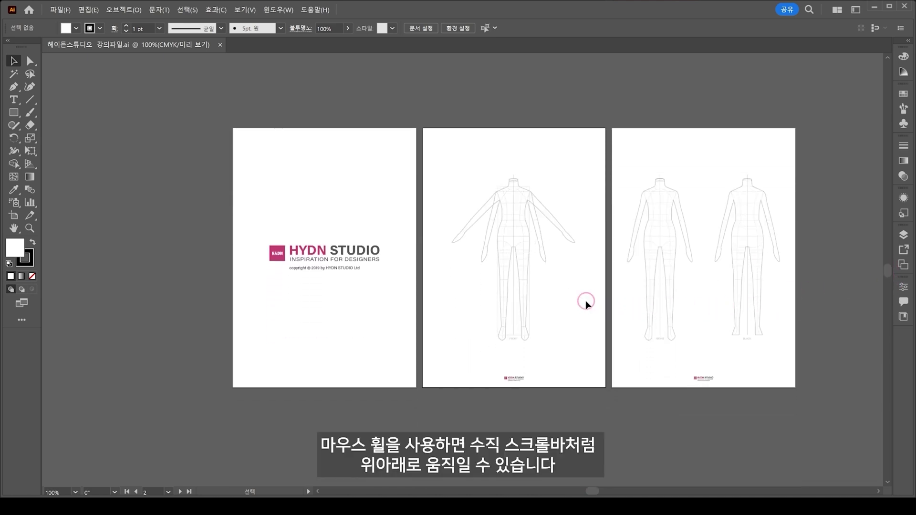
scroll(586, 301, "up", 3)
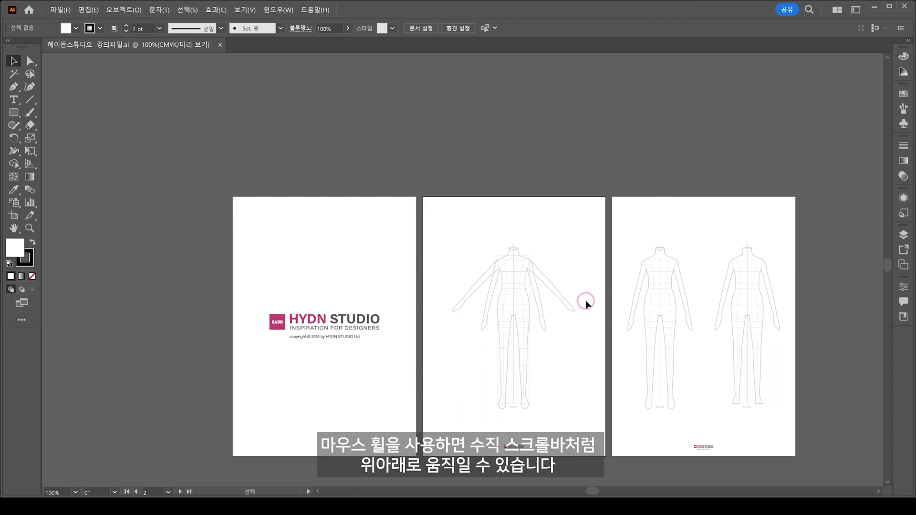
scroll(586, 301, "down", 3)
scroll(586, 302, "up", 3)
scroll(585, 302, "down", 3)
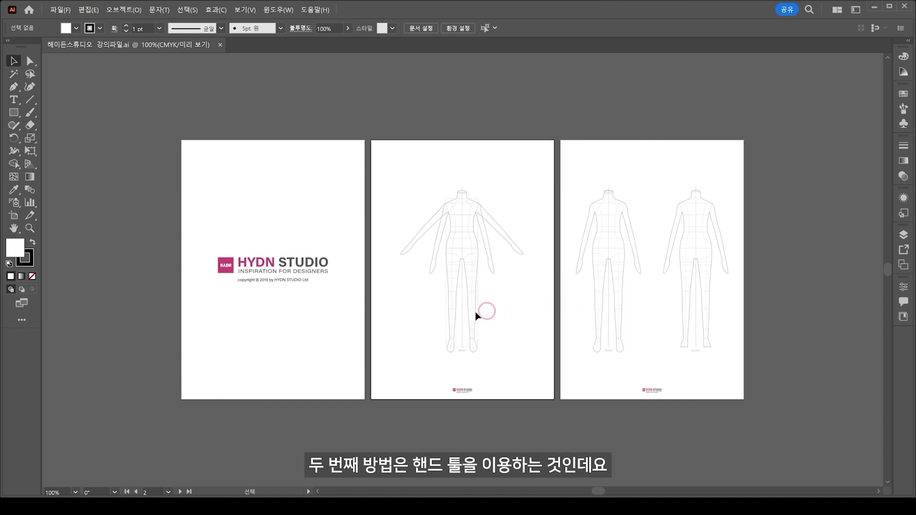
Drag the artboards around with the Hand tool, then return to the Selection tool
left_click(18, 229)
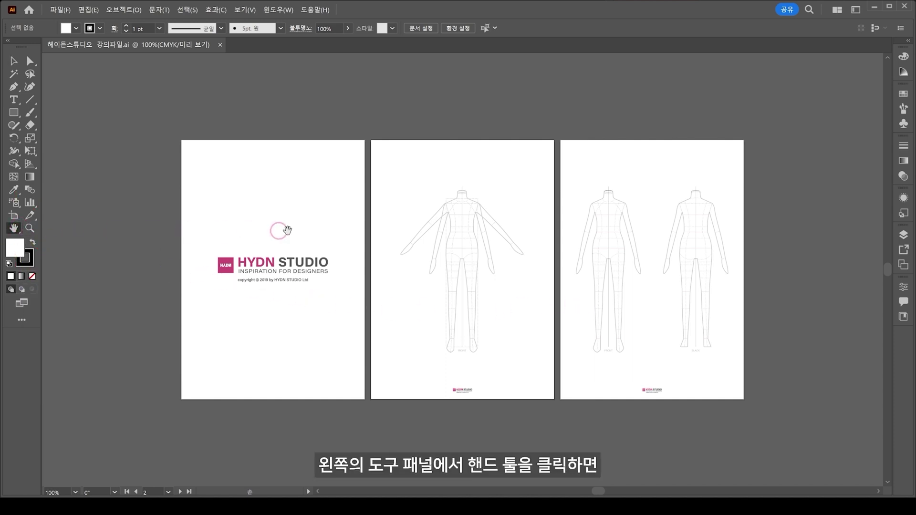
left_click(390, 231)
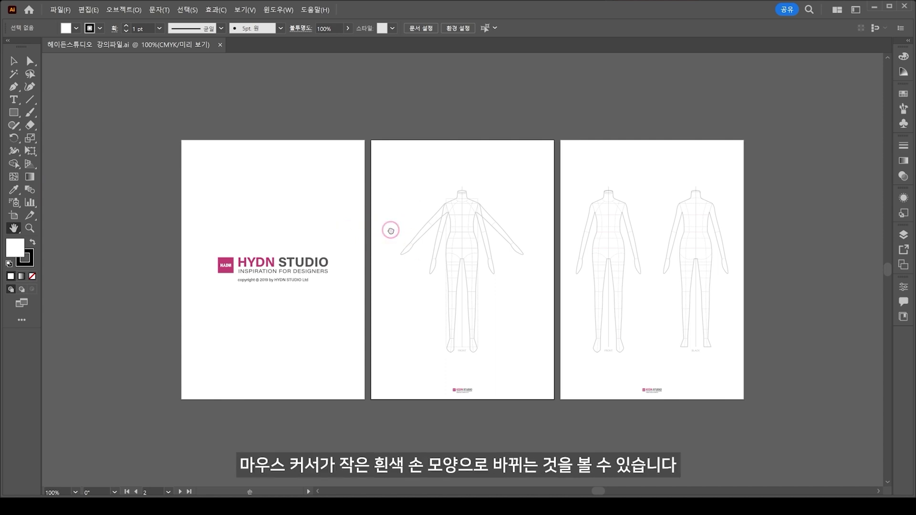
left_click(391, 230)
left_click(390, 230)
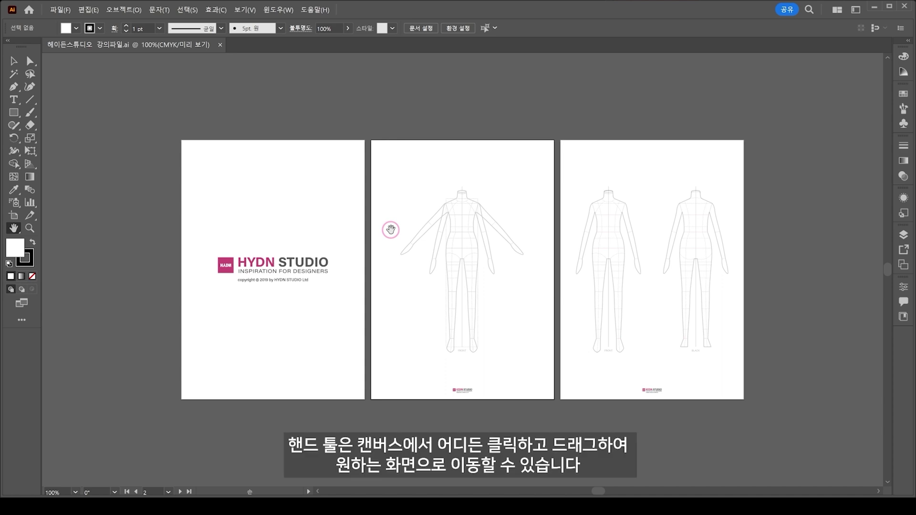
mouse_move(159, 104)
left_mouse_down()
mouse_move(264, 149)
mouse_move(136, 104)
left_mouse_up()
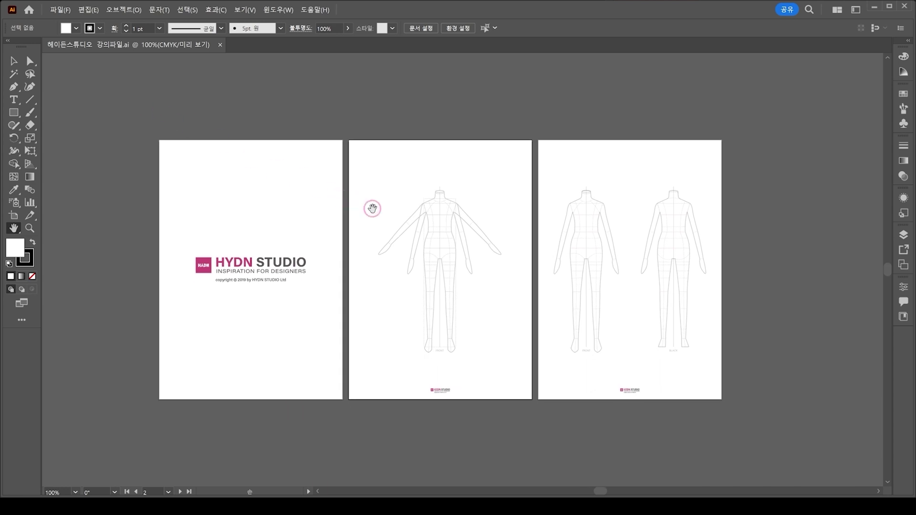
mouse_move(374, 211)
left_mouse_down()
mouse_move(468, 174)
mouse_move(346, 239)
left_mouse_up()
mouse_move(430, 268)
left_mouse_down()
mouse_move(344, 221)
mouse_move(525, 234)
mouse_move(454, 272)
left_mouse_up()
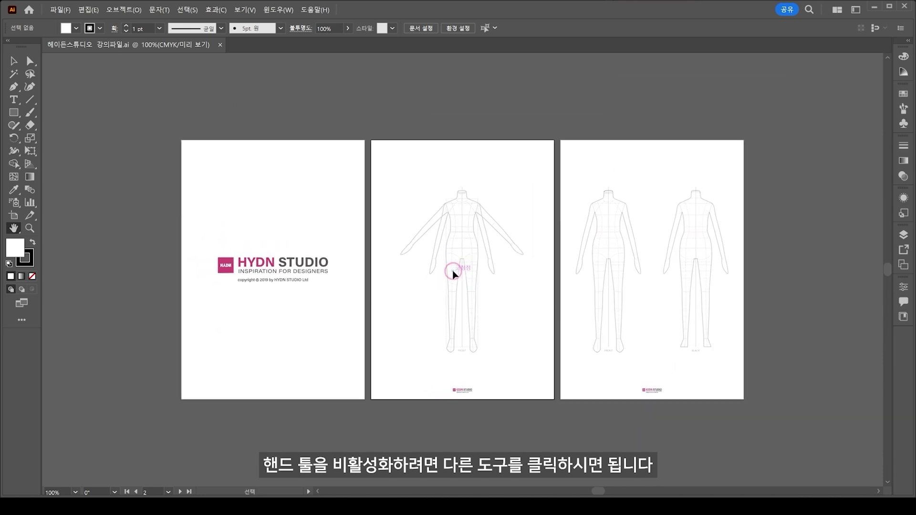
left_click(13, 60)
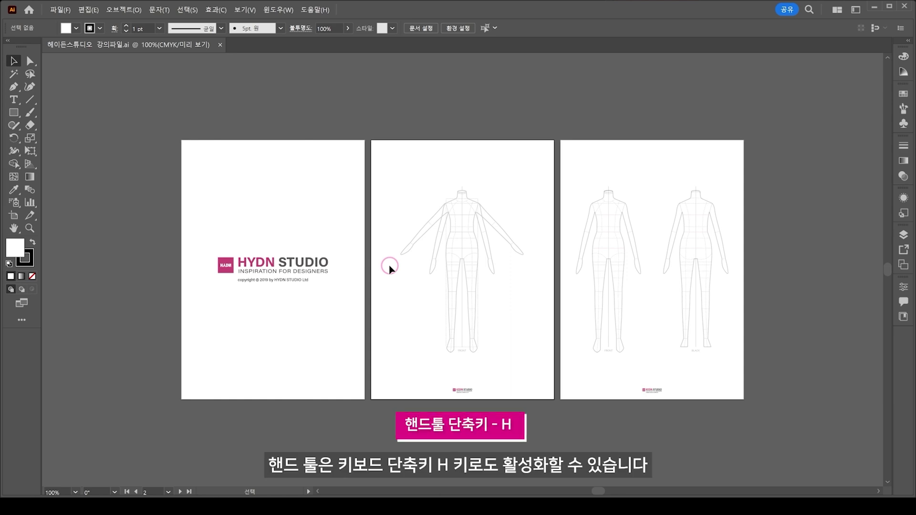
Toggle H and V, then Spacebar-drag the artboards slightly up and left
key("h")
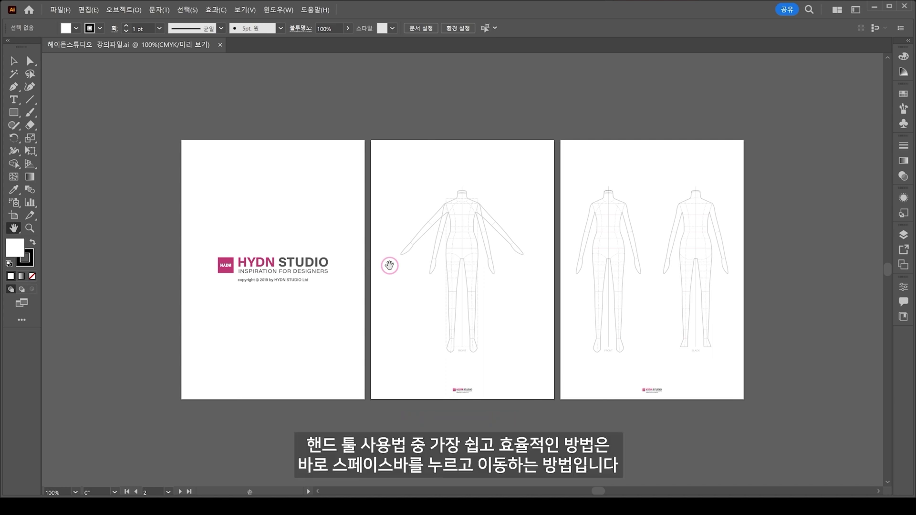
key("v")
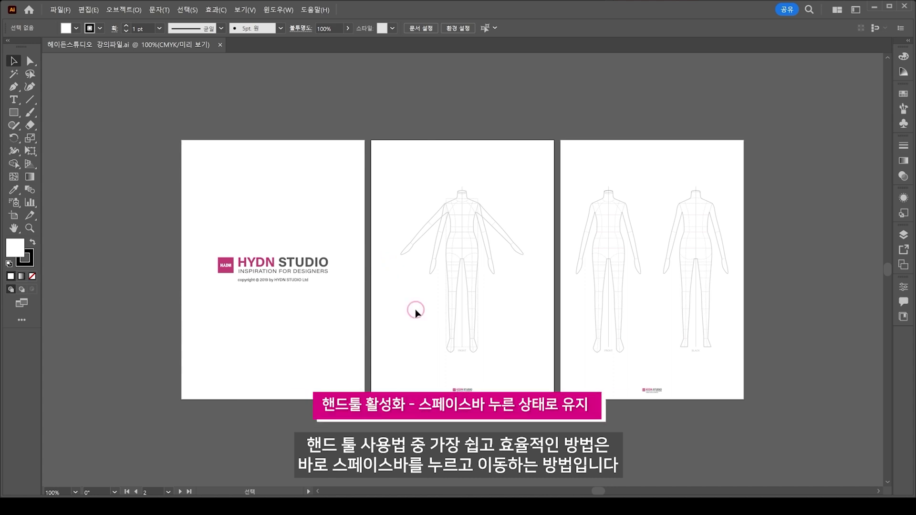
key("space")
mouse_move(415, 309)
left_mouse_down()
mouse_move(366, 262)
mouse_move(415, 265)
mouse_move(410, 293)
left_mouse_up()
key("space")
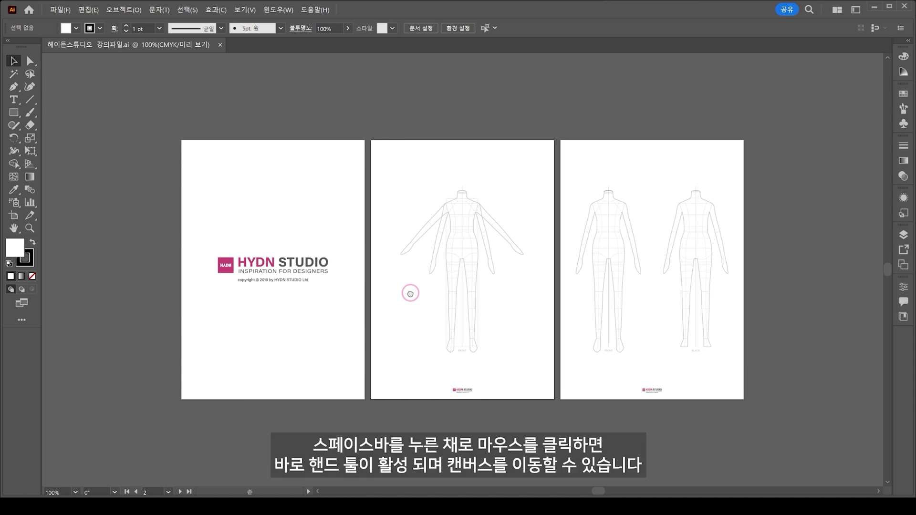
mouse_move(410, 293)
left_mouse_down()
mouse_move(340, 282)
mouse_move(428, 289)
mouse_move(314, 307)
mouse_move(388, 229)
mouse_move(430, 262)
mouse_move(405, 280)
left_mouse_up()
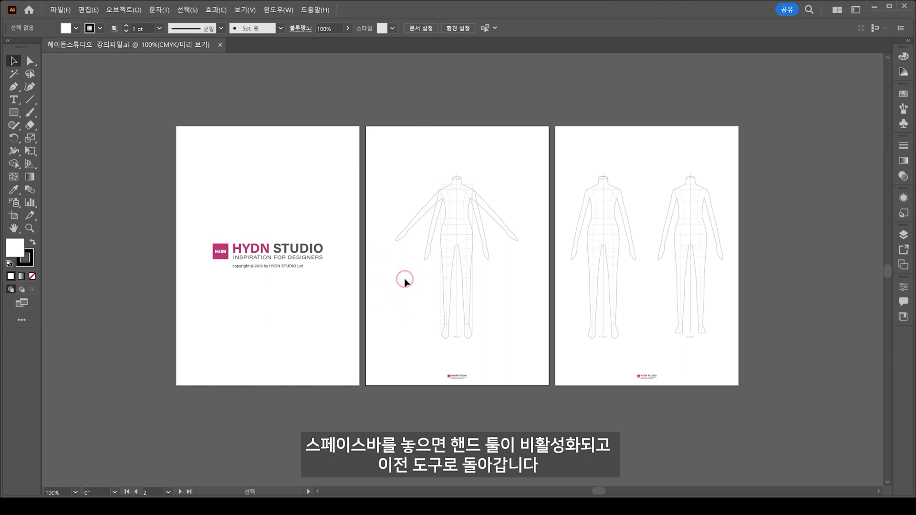
Pan temporarily with Spacebar while the Pen tool is active, then return to Selection
left_click(405, 280)
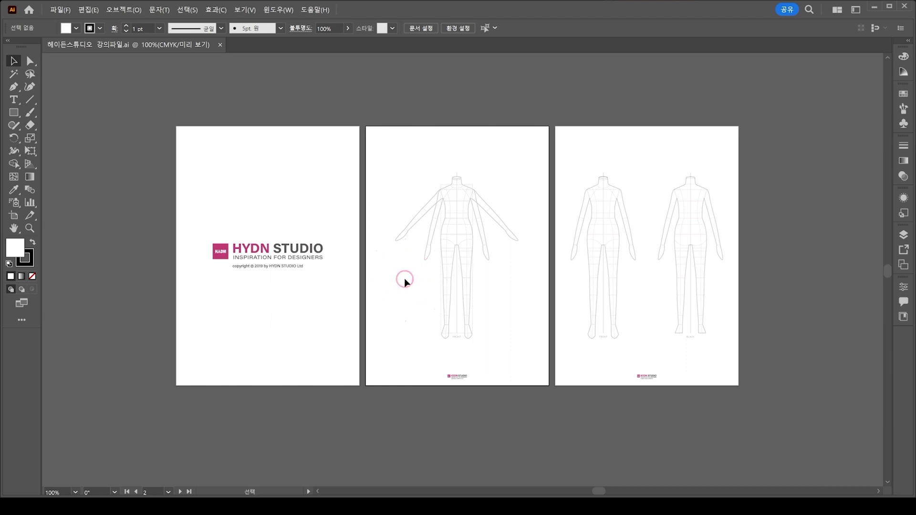
left_click(13, 86)
key("space")
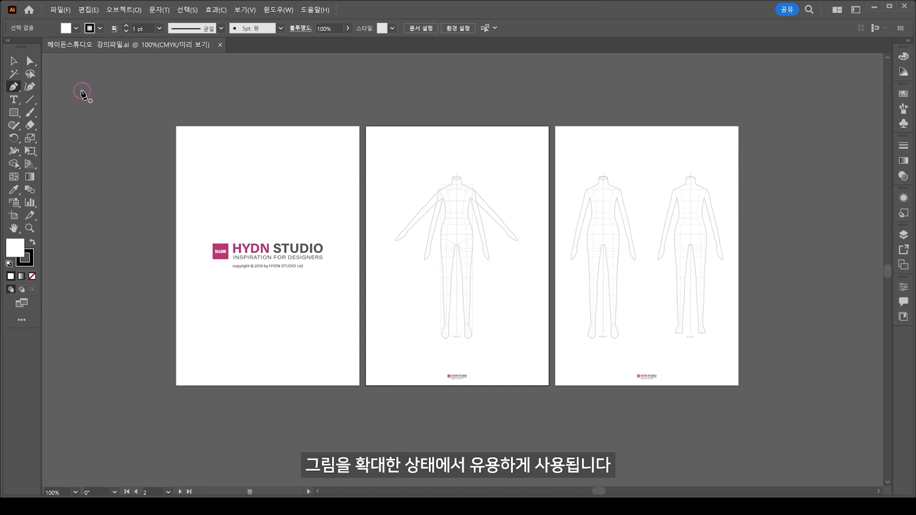
left_click(13, 61)
Zoom in on the croquis figure's torso and pan to reveal its neck
scroll(505, 260, "up", 1)
scroll(448, 229, "up", 2)
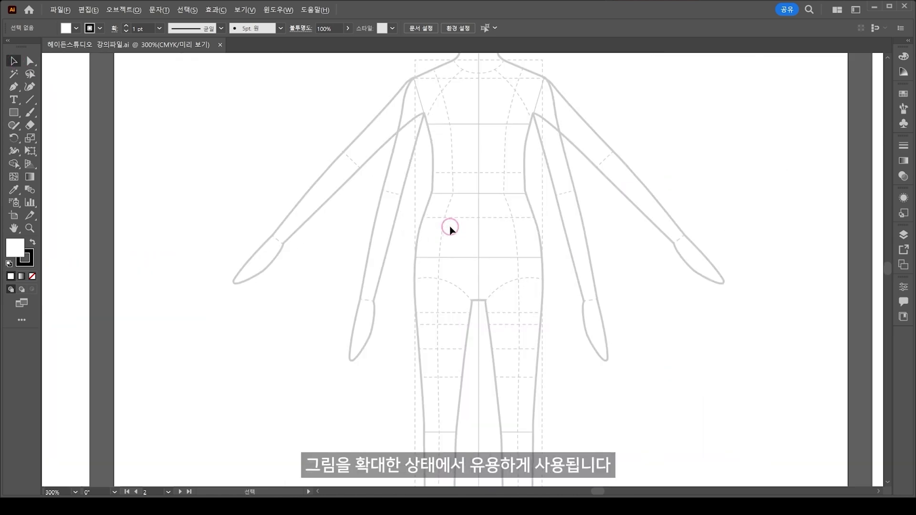
scroll(448, 229, "up", 2)
key("space")
mouse_move(486, 238)
left_mouse_down()
mouse_move(411, 352)
mouse_move(316, 342)
mouse_move(436, 374)
mouse_move(548, 325)
mouse_move(513, 362)
mouse_move(372, 393)
mouse_move(315, 380)
mouse_move(395, 235)
mouse_move(420, 237)
left_mouse_up()
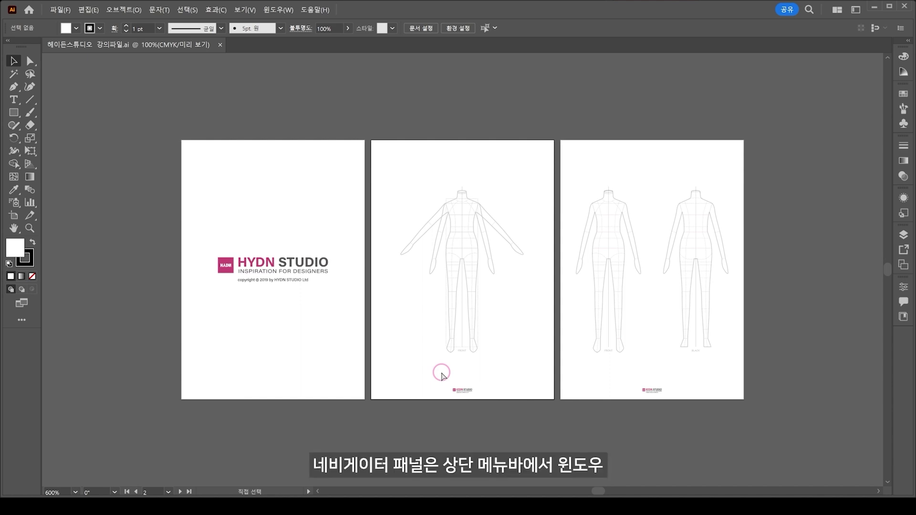
Open the Navigator panel from the Window menu to show all three artboard thumbnails
left_click(281, 9)
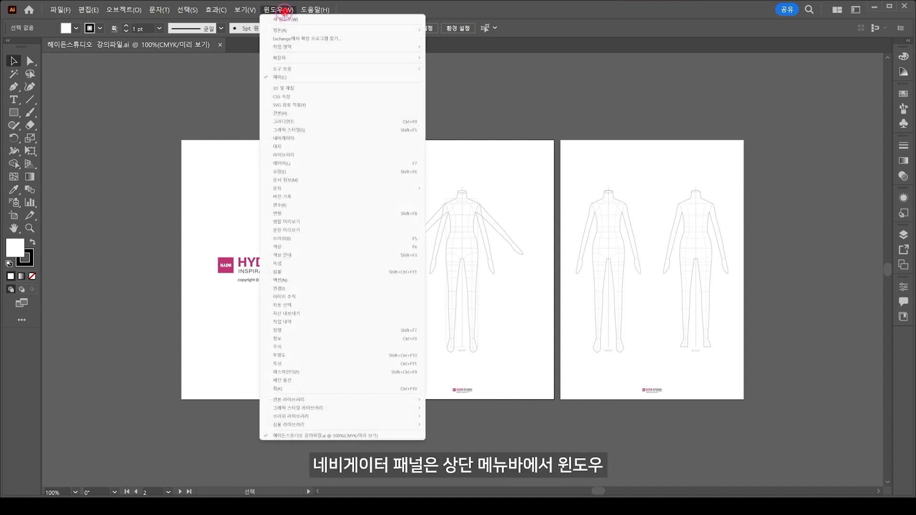
left_click(299, 140)
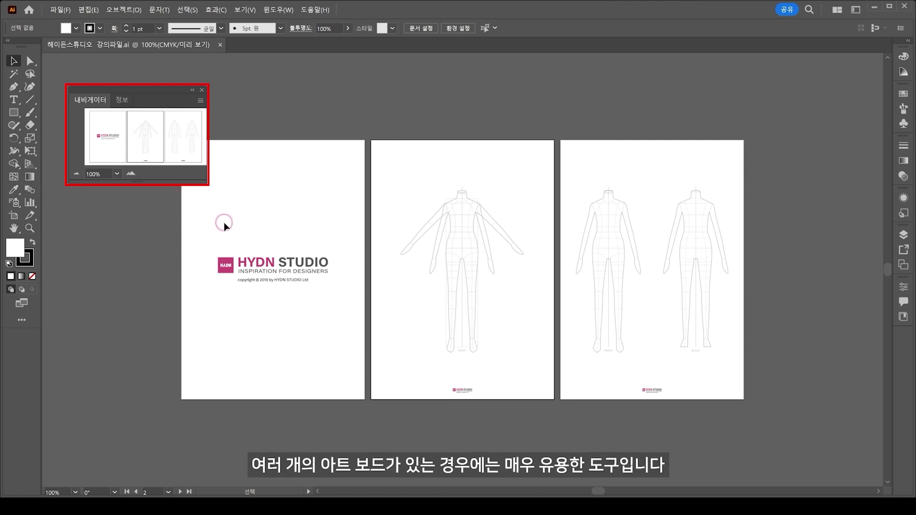
Zoom to 600% on the HYDN STUDIO logo, then drag the Navigator view box onto the second artboard's figure
left_click_drag(228, 226, 454, 262)
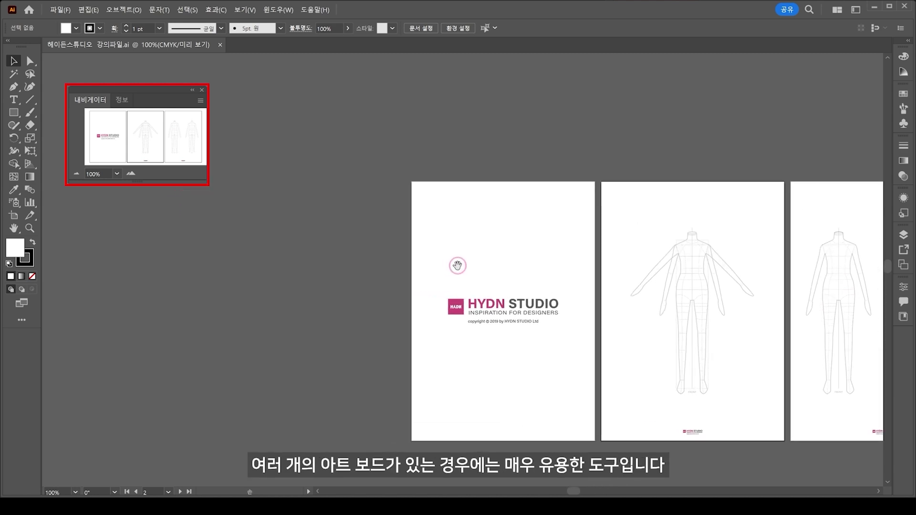
scroll(453, 263, "up", 3)
scroll(436, 258, "up", 2)
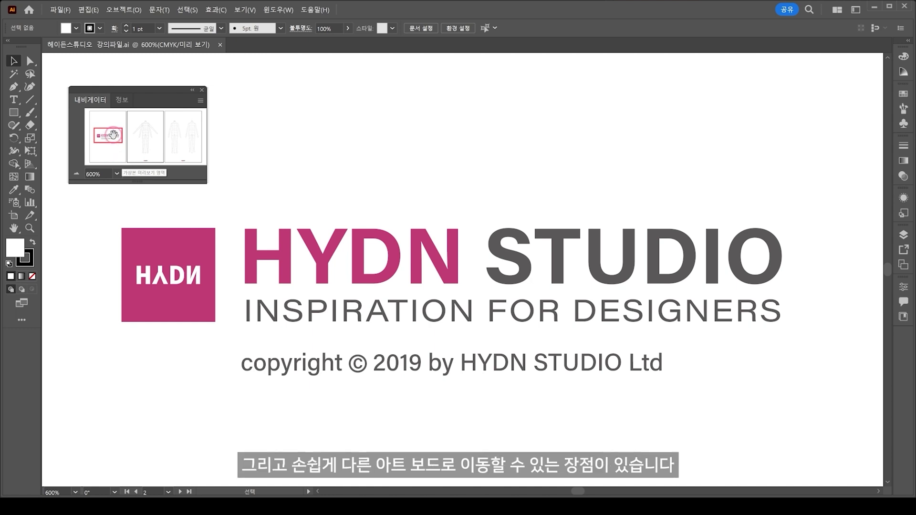
mouse_move(113, 135)
left_mouse_down()
mouse_move(169, 128)
mouse_move(132, 138)
mouse_move(144, 135)
left_mouse_up()
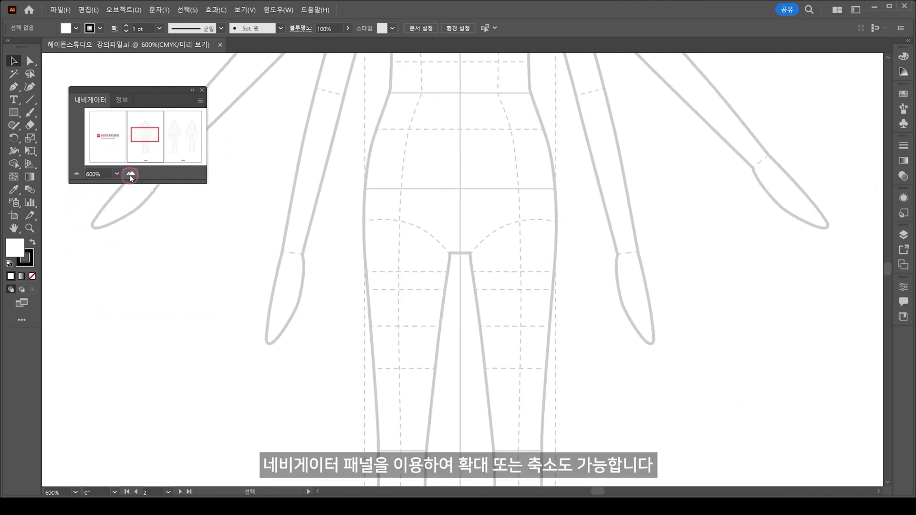
Step the view out and back in with the Navigator zoom buttons
left_click(77, 175)
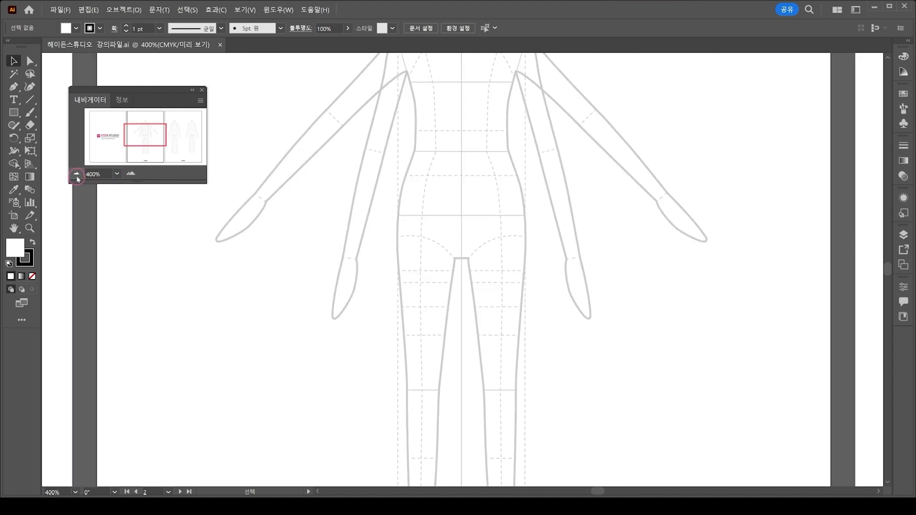
left_click(76, 175)
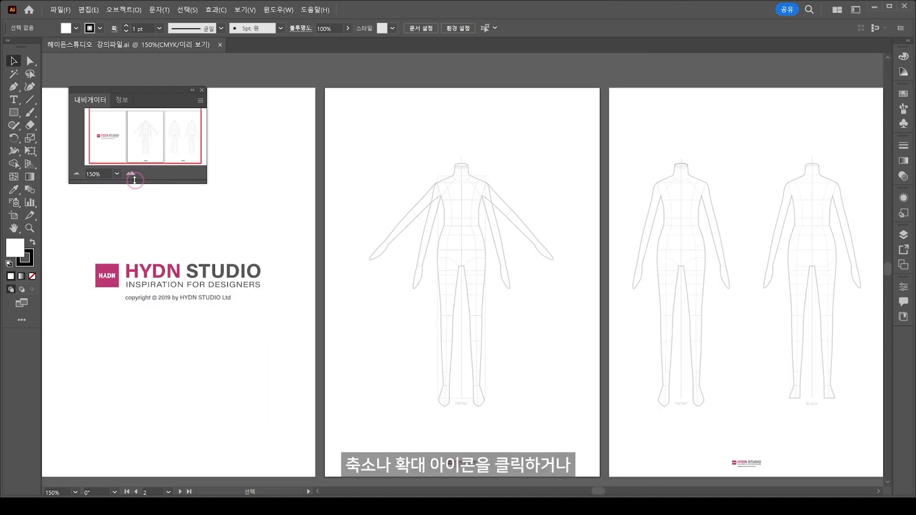
left_click(132, 174)
left_click(132, 174)
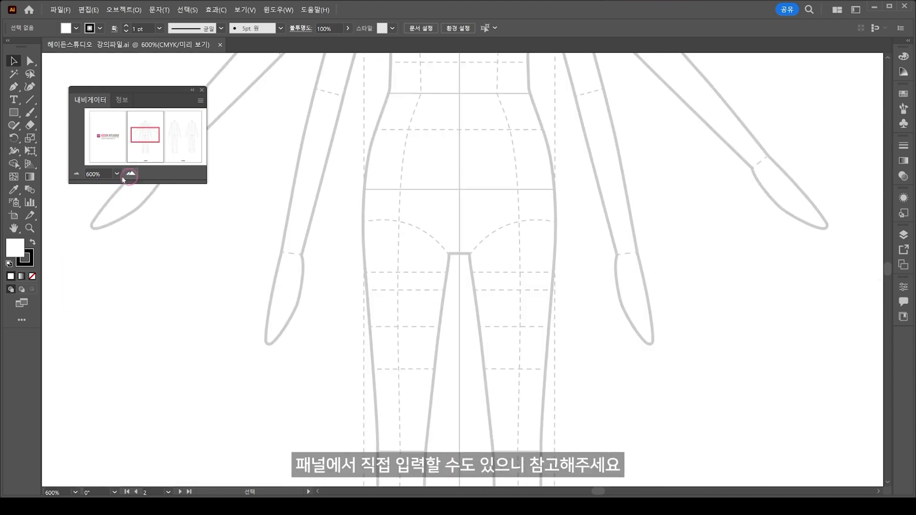
left_click(95, 174)
Enter 100% in the Navigator zoom field and move the panel up and left
double_click(96, 175)
type("10")
key("Return")
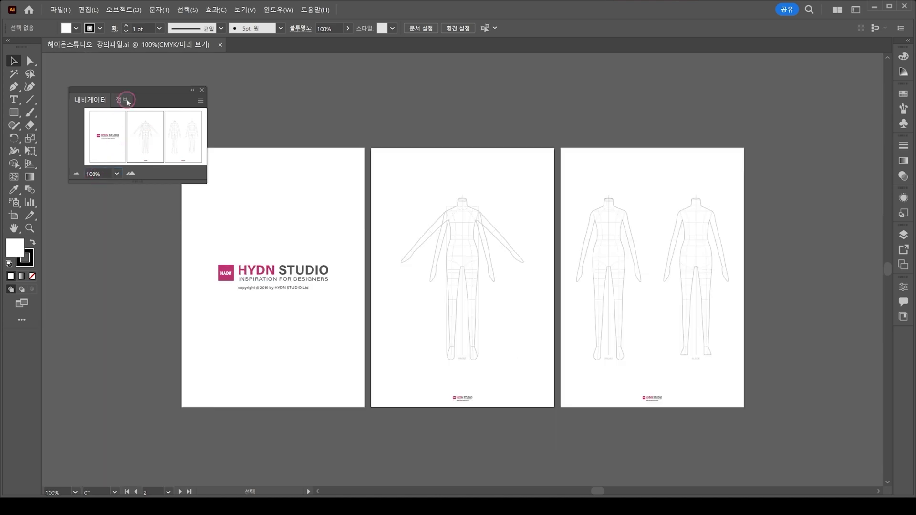
left_click_drag(127, 93, 105, 70)
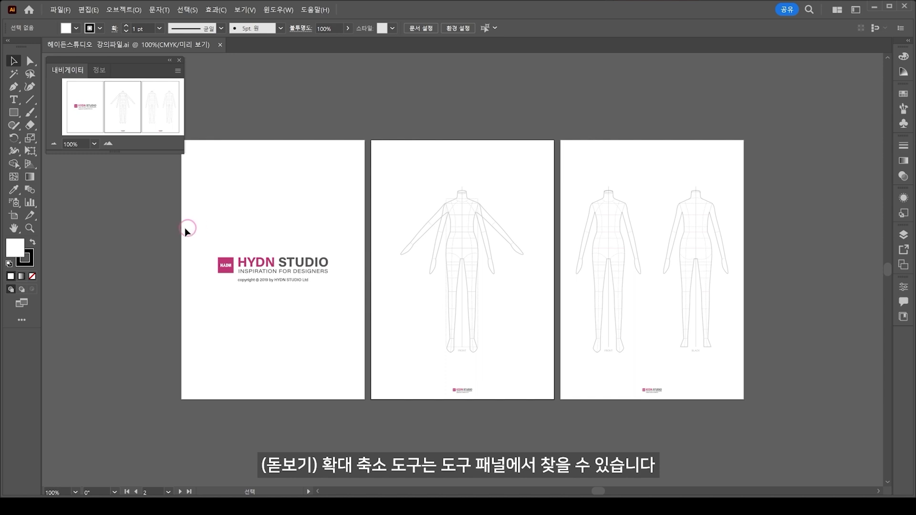
left_click(29, 229)
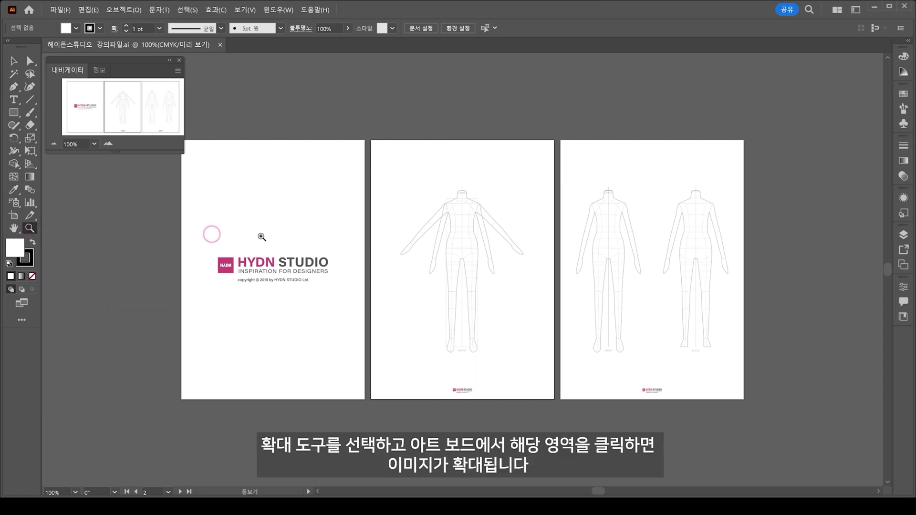
left_click(413, 240)
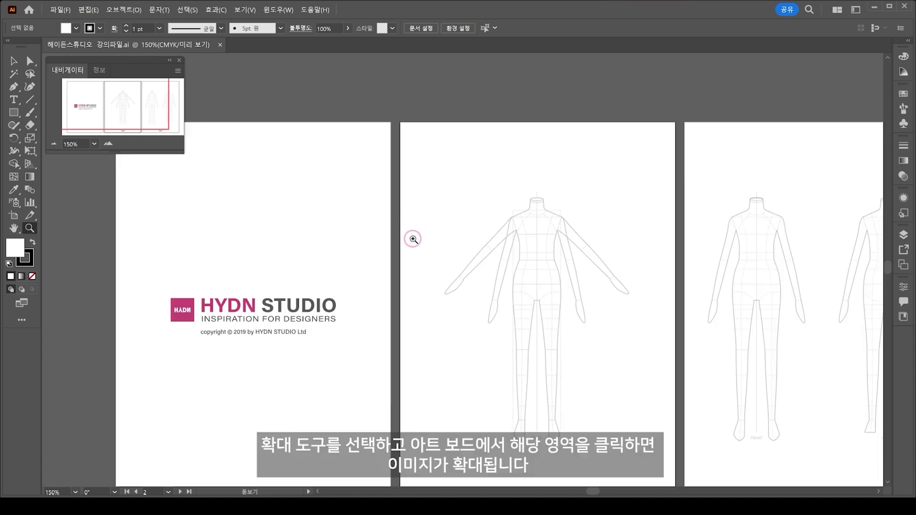
left_click(513, 301)
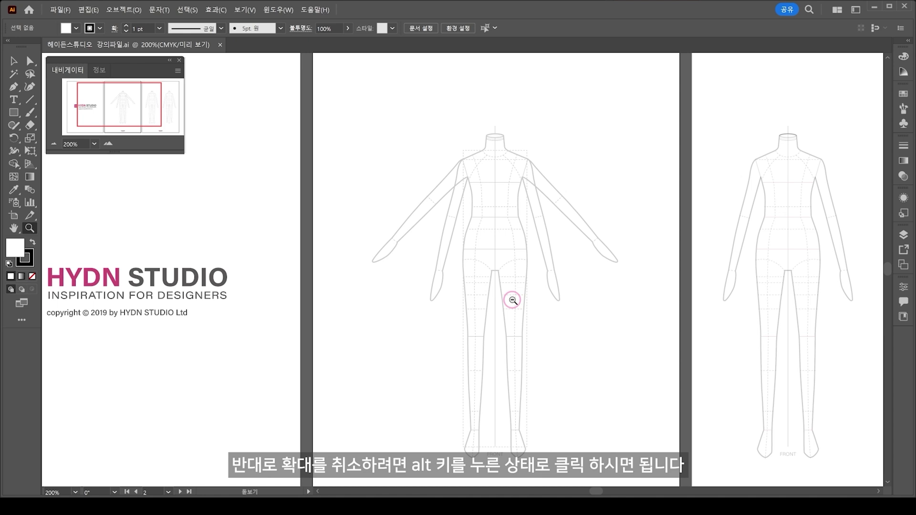
left_click(513, 300, "alt")
left_click(422, 230, "alt")
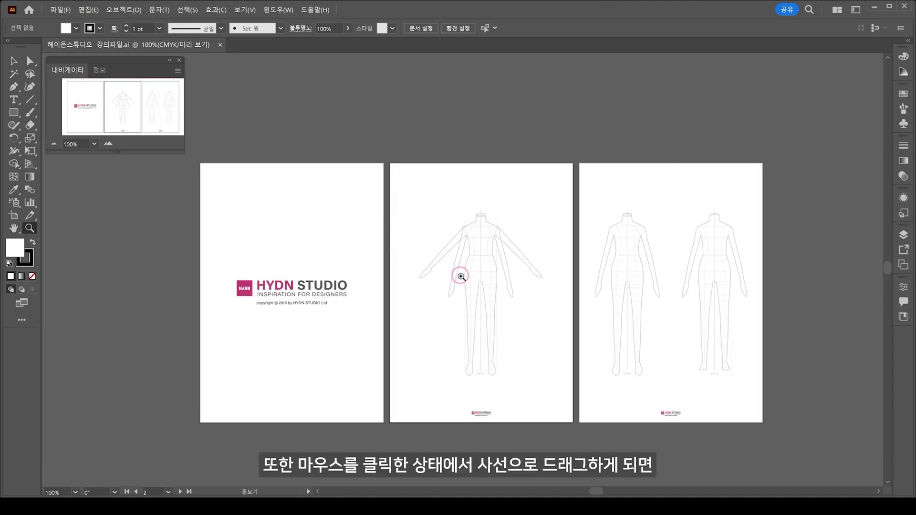
mouse_move(467, 282)
left_mouse_down()
mouse_move(354, 167)
mouse_move(536, 390)
mouse_move(476, 328)
mouse_move(534, 243)
mouse_move(611, 167)
mouse_move(449, 315)
mouse_move(415, 353)
mouse_move(564, 225)
mouse_move(421, 355)
left_mouse_up()
key("v")
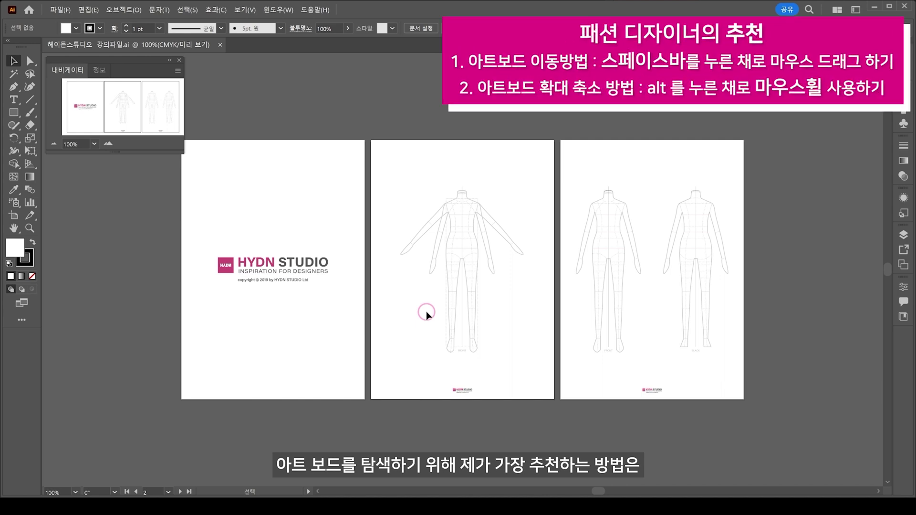
key("space")
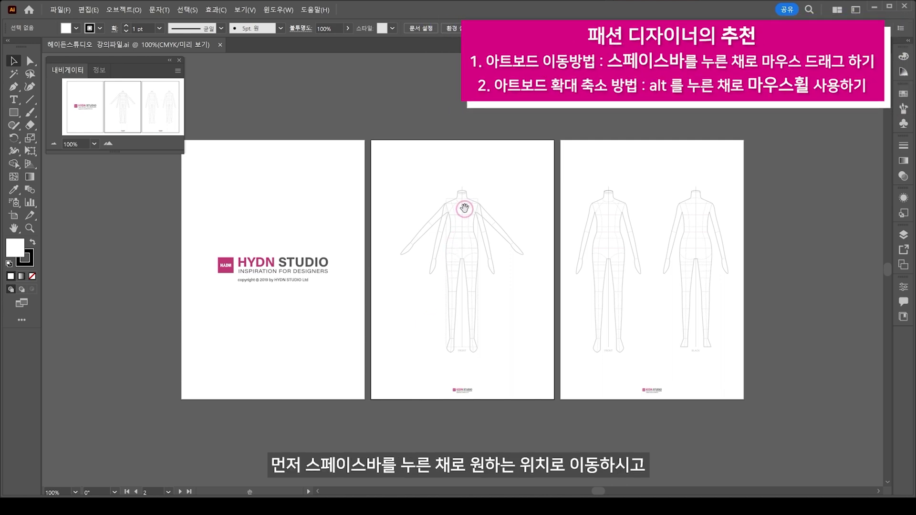
left_click_drag(463, 207, 458, 214)
scroll(458, 213, "up", 3)
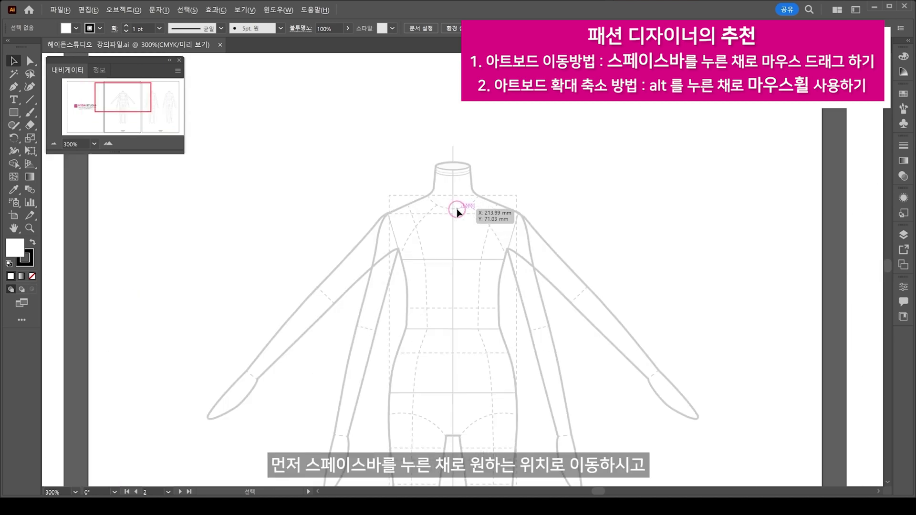
scroll(458, 214, "up", 2)
left_click_drag(528, 247, 544, 193)
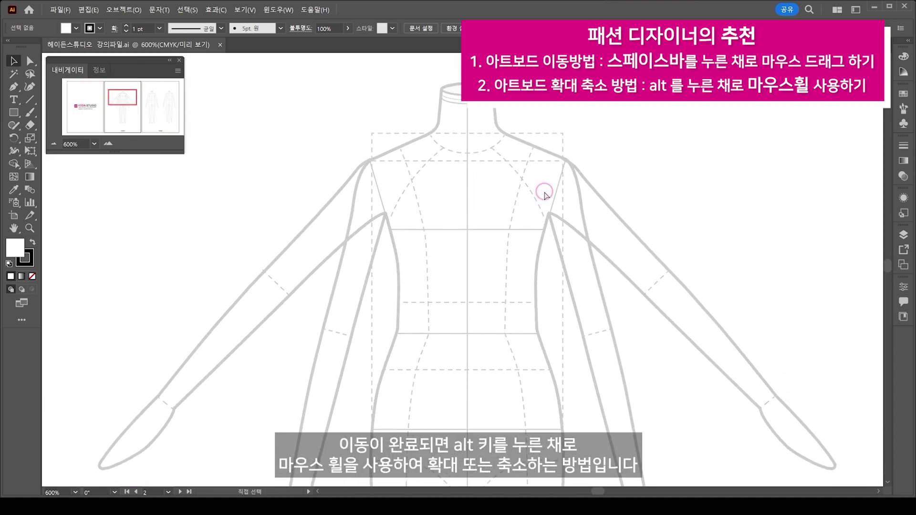
scroll(545, 193, "down", 5)
left_click_drag(609, 200, 424, 208)
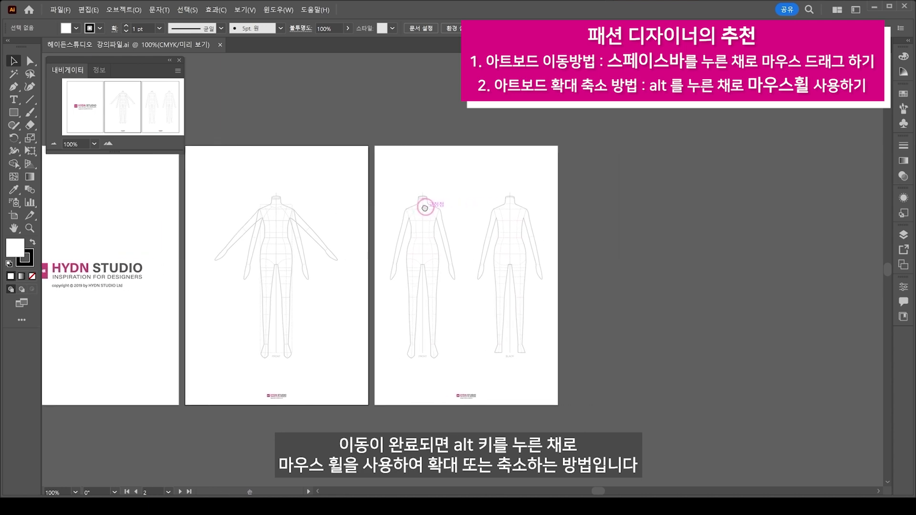
scroll(425, 210, "up", 1)
scroll(410, 214, "up", 4)
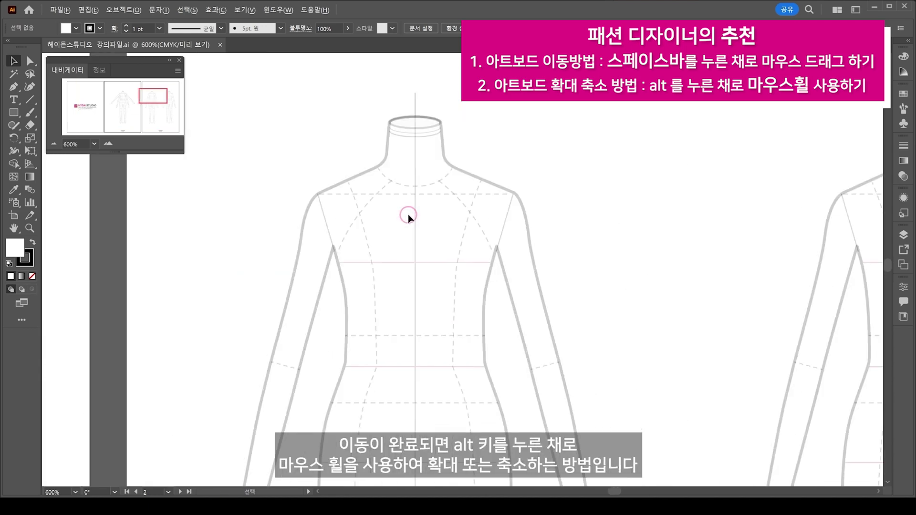
mouse_move(425, 190)
left_mouse_down()
mouse_move(647, 172)
mouse_move(162, 223)
mouse_move(628, 241)
mouse_move(334, 220)
mouse_move(344, 226)
left_mouse_up()
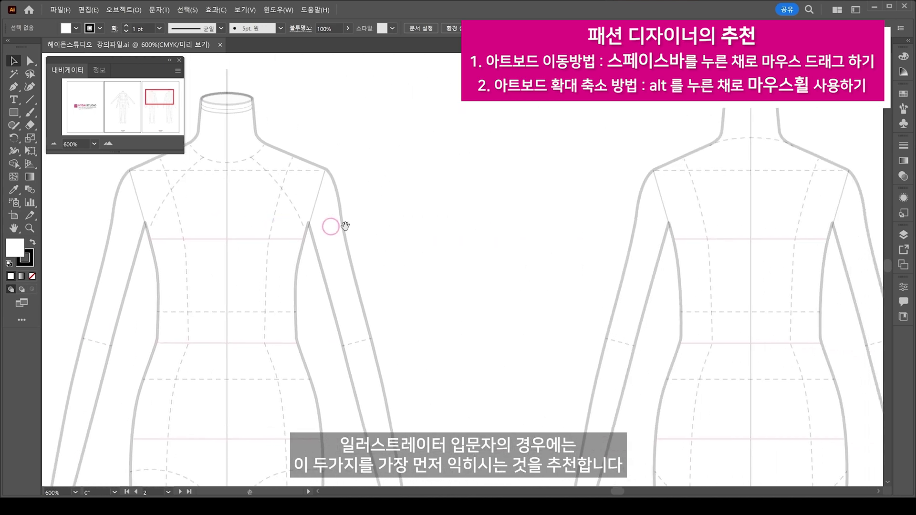
scroll(505, 238, "down", 2)
scroll(506, 238, "down", 3)
scroll(505, 238, "up", 1)
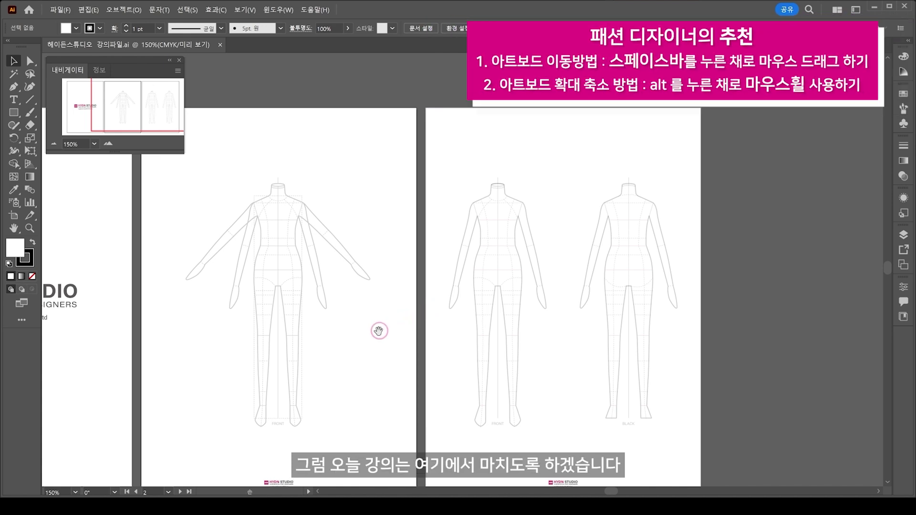
left_click_drag(376, 329, 538, 306)
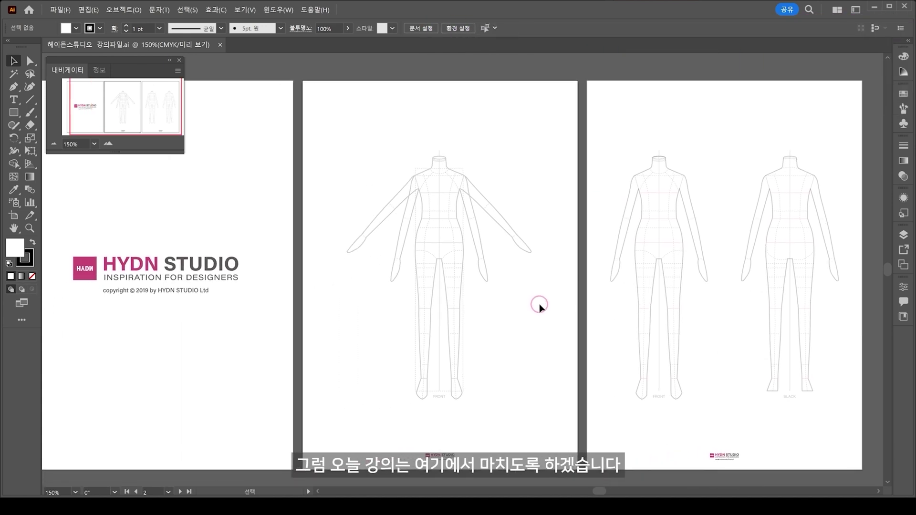
key("ctrl+1")
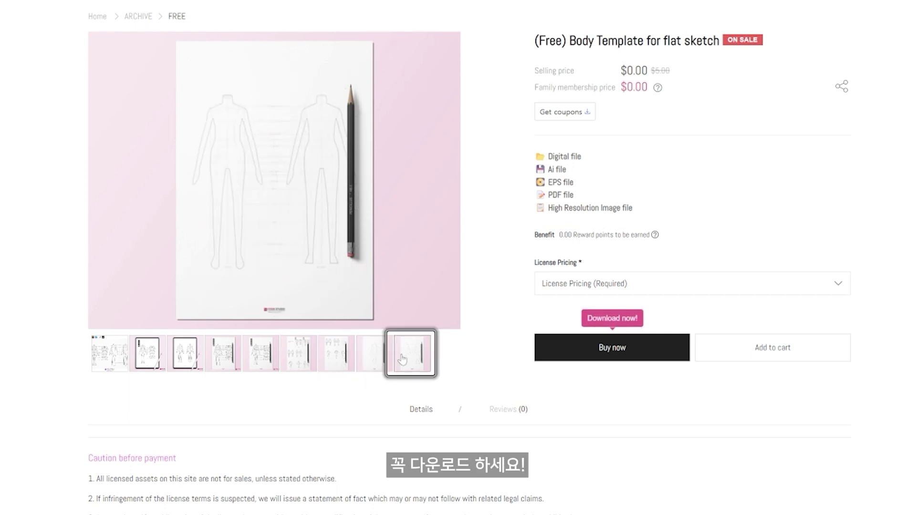
Choose BASIC LICENSE under License Pricing, giving a $0.00 subtotal
left_click(544, 286)
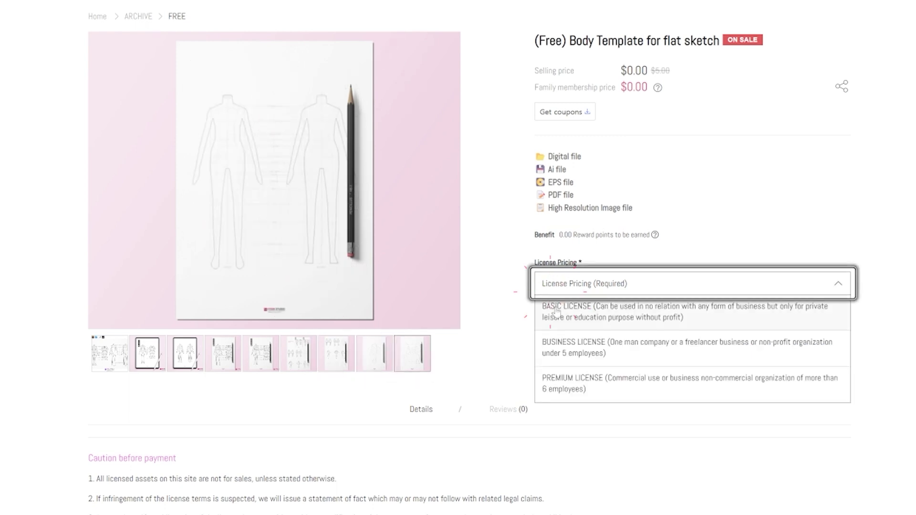
left_click(558, 314)
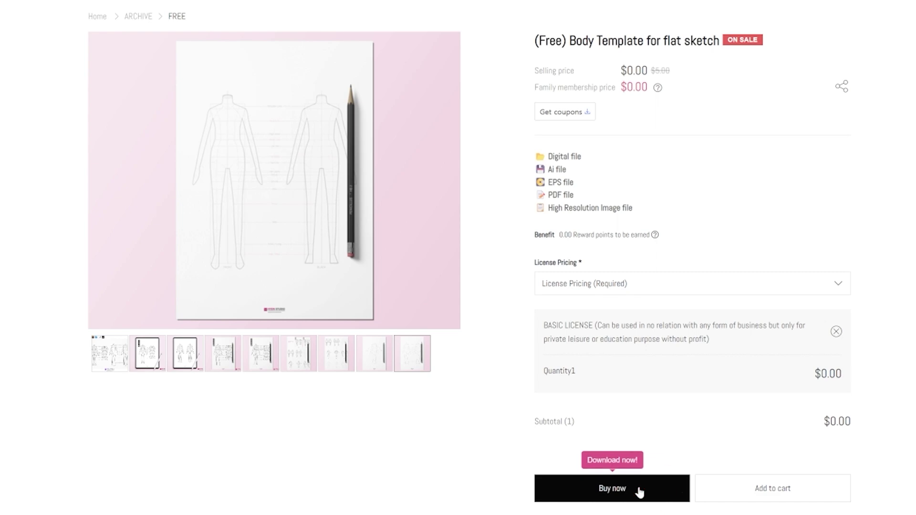